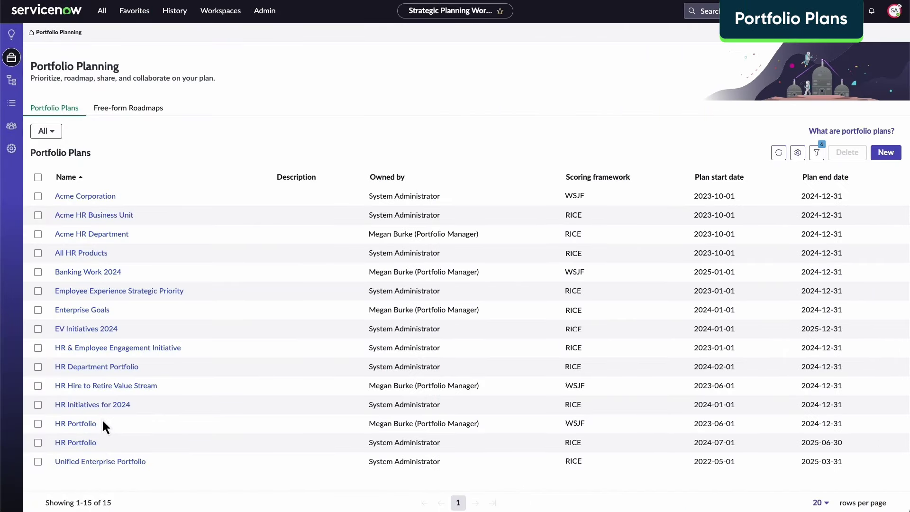
- Open the HR Portfolio plan (2023-06-01 to 2024-12-31) and start a new scenario
{"action": "left_click", "coordinate": [103, 421]}
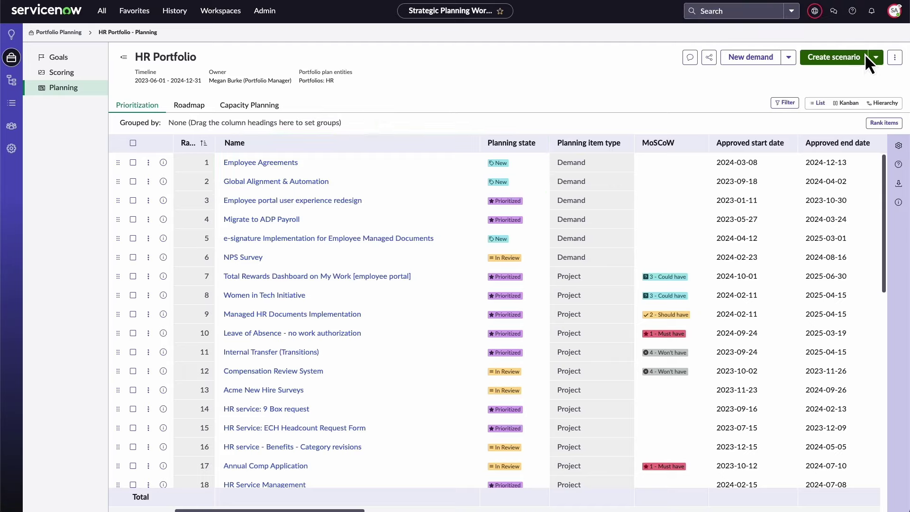
{"action": "left_click", "coordinate": [865, 54]}
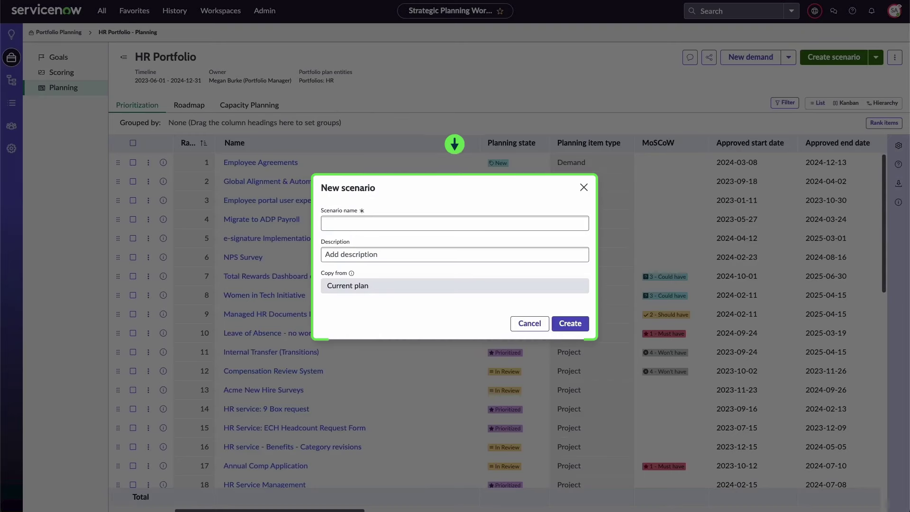
- Create a scenario named 'Re-align goals' copied from the current plan
{"action": "left_click", "coordinate": [439, 223]}
{"action": "type", "text": "Re-align goals"}
{"action": "left_click", "coordinate": [439, 284]}
{"action": "left_click", "coordinate": [440, 316]}
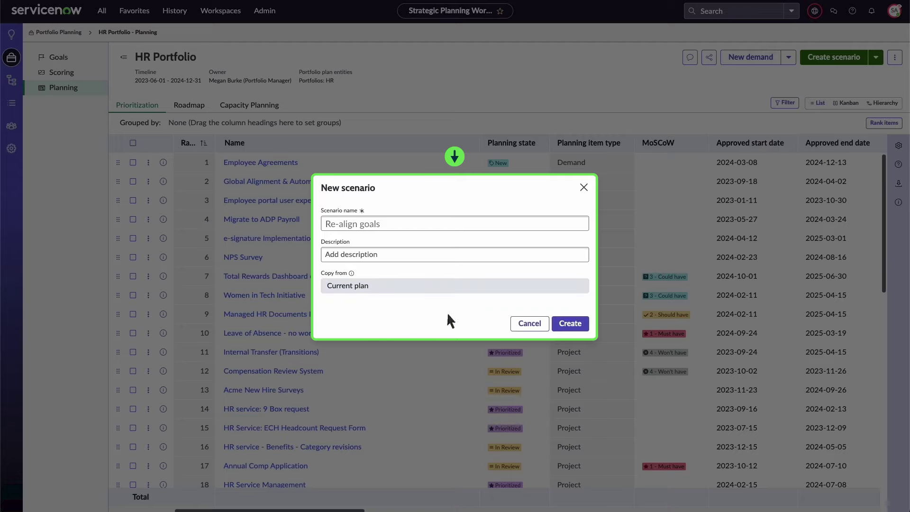
{"action": "left_click", "coordinate": [571, 324]}
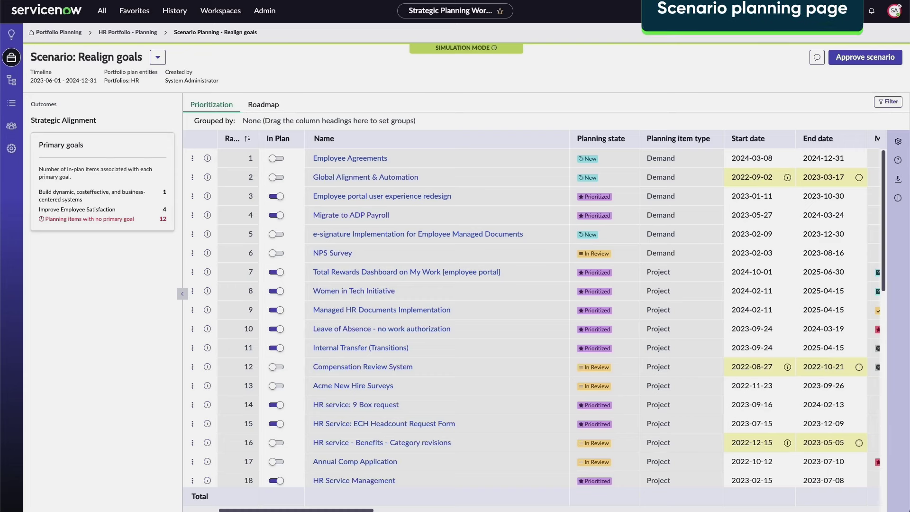
- Switch Employee Agreements into the scenario's plan and review the rest of the table
{"action": "left_click", "coordinate": [277, 158]}
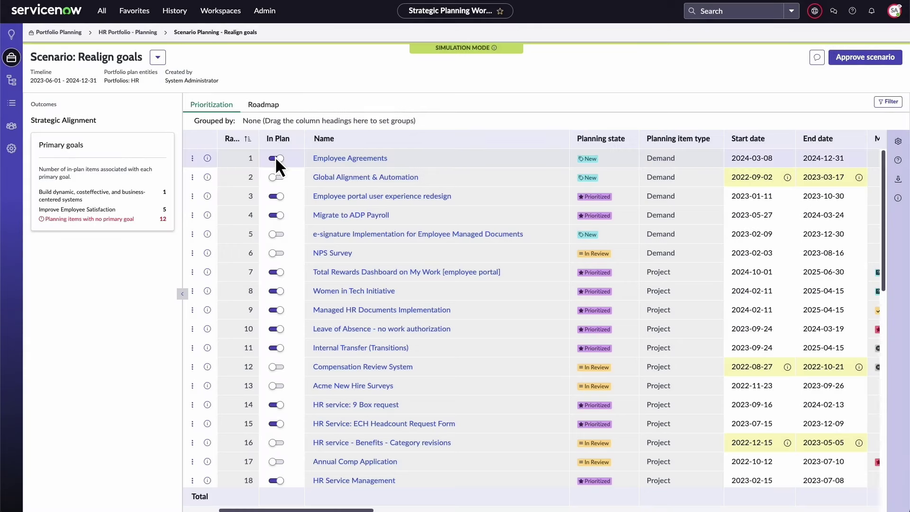
{"action": "scroll", "coordinate": [275, 157], "scroll_direction": "down", "scroll_amount": 3}
{"action": "scroll", "coordinate": [538, 318], "scroll_direction": "down", "scroll_amount": 4}
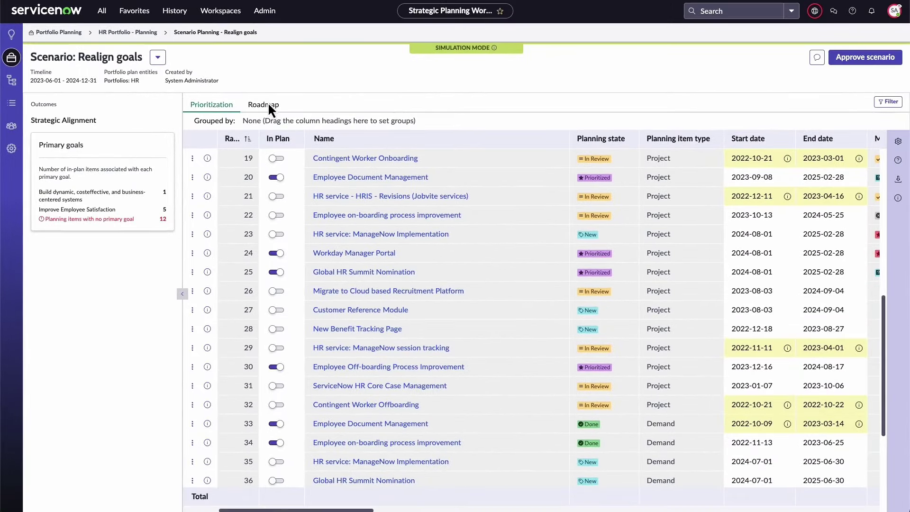
- On the roadmap, extend the 9 Box request and shift Employee Agreements and Women in Tech Initiative later
{"action": "left_click", "coordinate": [266, 105]}
{"action": "left_click_drag", "start_coordinate": [560, 321], "coordinate": [639, 321]}
{"action": "left_click_drag", "start_coordinate": [605, 195], "coordinate": [692, 196]}
{"action": "left_click_drag", "start_coordinate": [671, 420], "coordinate": [749, 424]}
{"action": "left_click", "coordinate": [216, 106]}
- Check the managed scenarios list, then view the three previously approved scenarios
{"action": "left_click", "coordinate": [157, 57]}
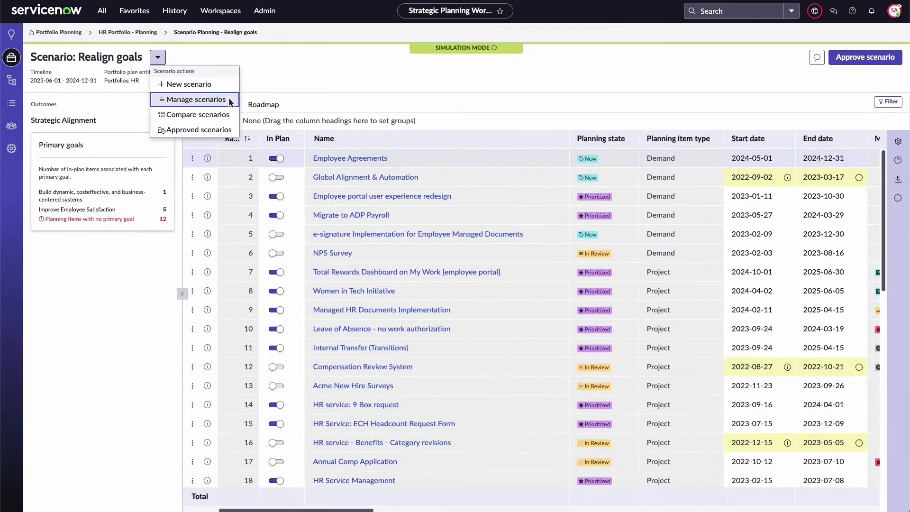
{"action": "left_click", "coordinate": [229, 100]}
{"action": "left_click", "coordinate": [292, 287]}
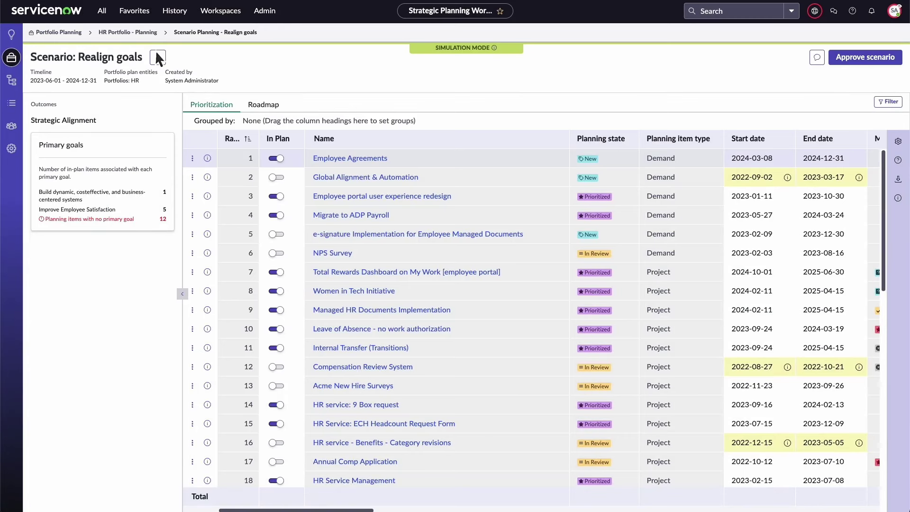
{"action": "left_click", "coordinate": [158, 57]}
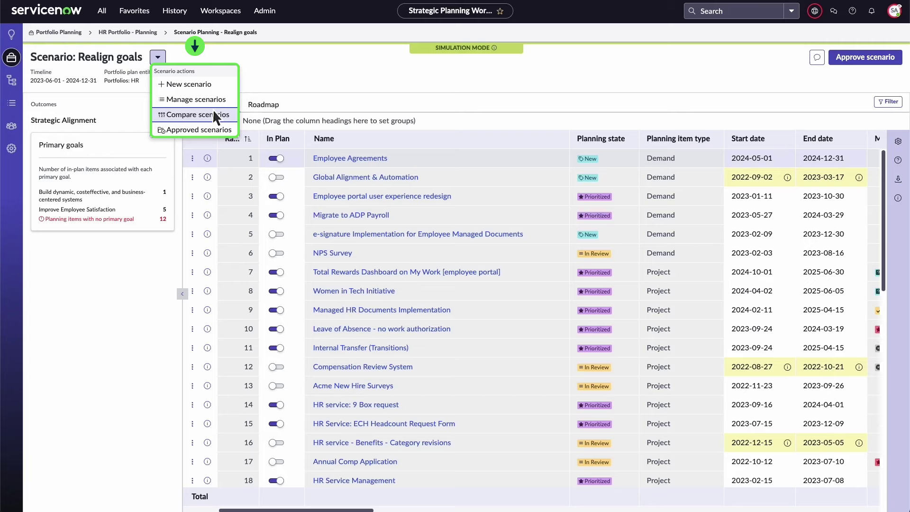
{"action": "left_click", "coordinate": [219, 129]}
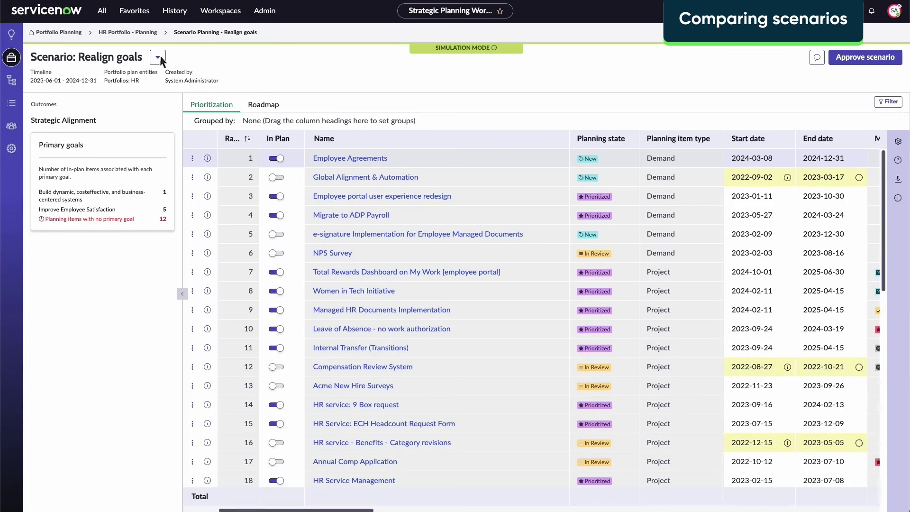
{"action": "left_click", "coordinate": [158, 56]}
- Create a scenario named 'Realign goals to later date' copied from Realign goals
{"action": "left_click", "coordinate": [217, 84]}
{"action": "left_click", "coordinate": [430, 222]}
{"action": "type", "text": "Realign goals to later date"}
{"action": "left_click", "coordinate": [429, 284]}
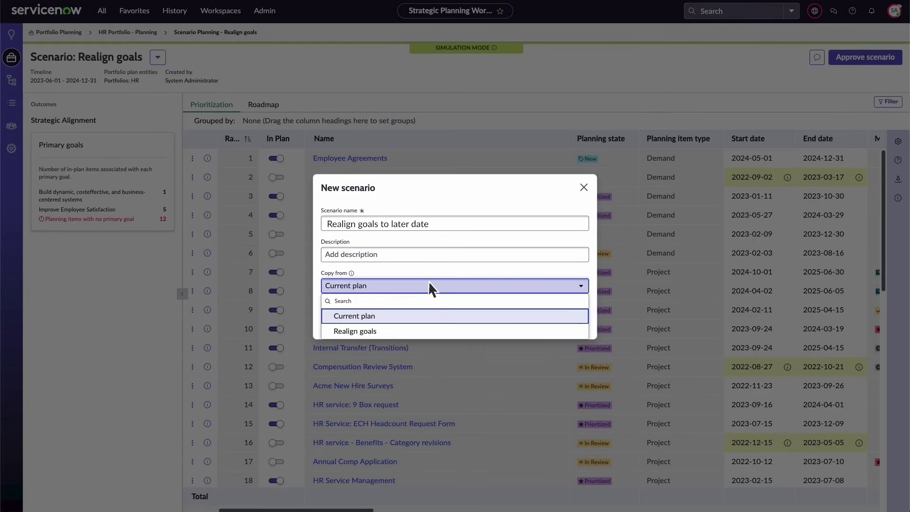
{"action": "left_click", "coordinate": [432, 331]}
{"action": "left_click", "coordinate": [571, 324]}
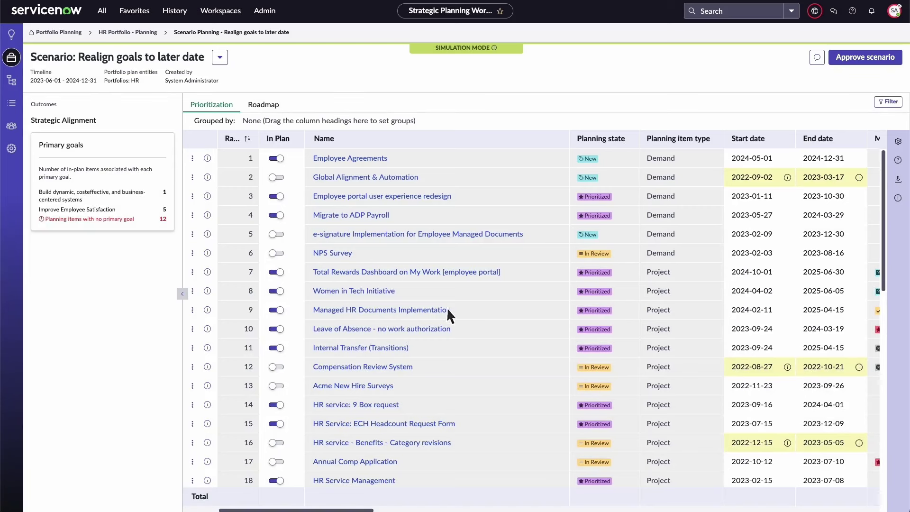
- Include the e-signature Implementation item in the new scenario's plan
{"action": "left_click", "coordinate": [281, 233]}
{"action": "left_click", "coordinate": [220, 56]}
{"action": "left_click", "coordinate": [260, 114]}
- Add Realign goals to the comparison beside Current plan and Realign goals to later date
{"action": "left_click", "coordinate": [852, 61]}
{"action": "left_click", "coordinate": [890, 174]}
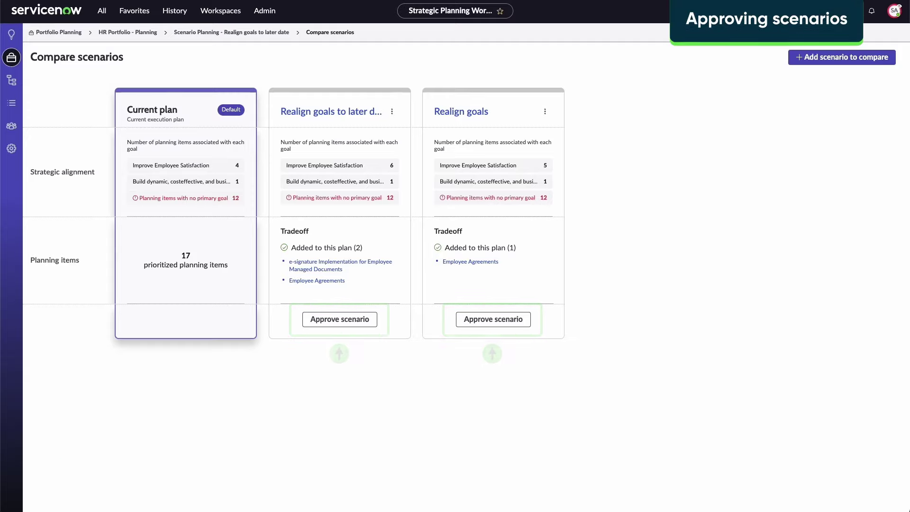
- Begin approving Realign goals to later date from its comparison column
{"action": "left_click", "coordinate": [342, 319]}
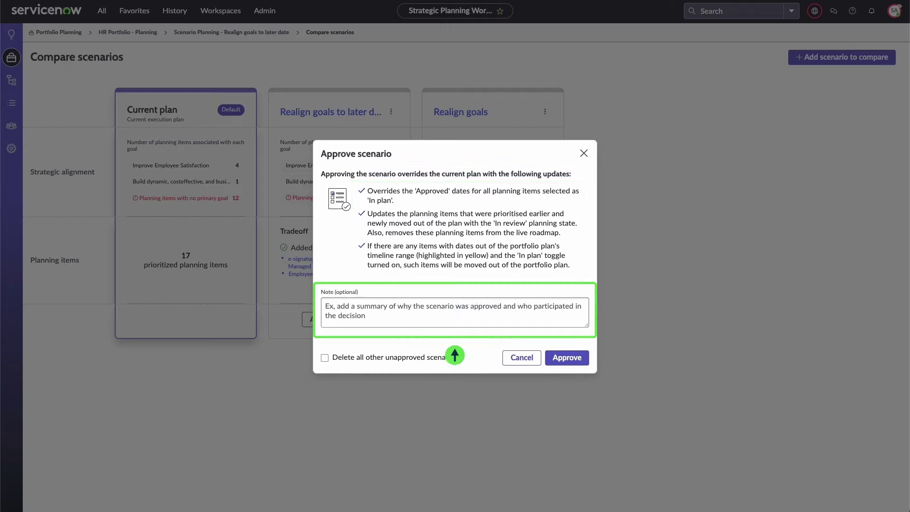